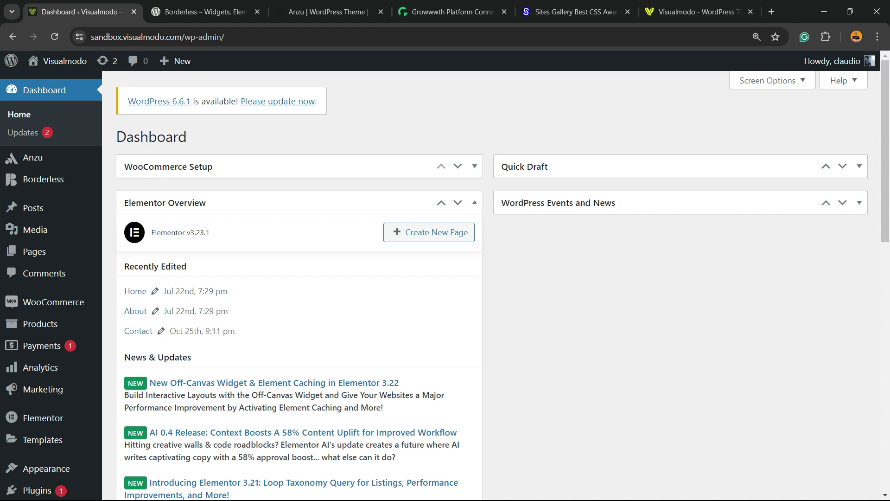
Search the Add New Plugin directory for 'WP Client Reports'
scroll(445, 278, "down", 3)
scroll(446, 278, "down", 2)
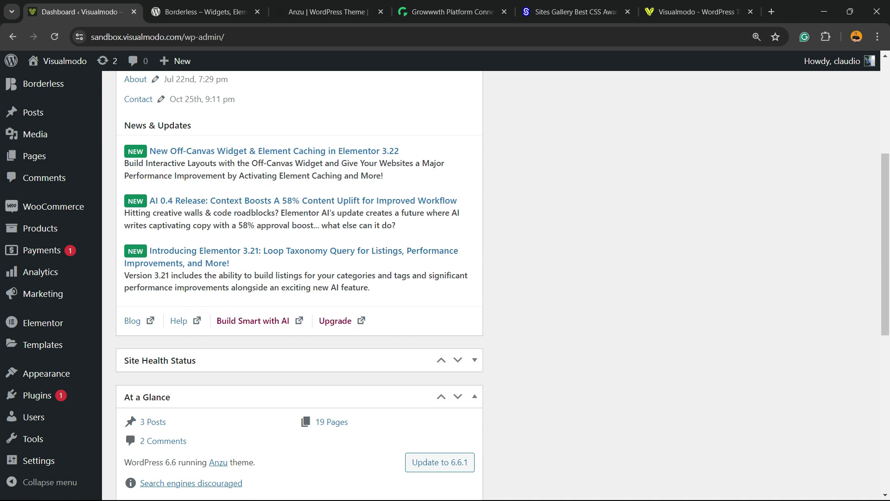
mouse_move(37, 395)
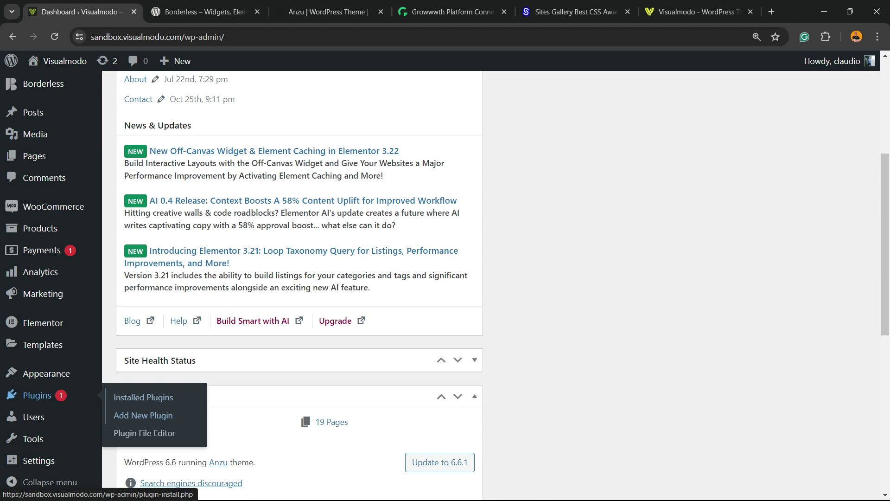
key("super")
left_click(152, 413)
left_click(144, 415)
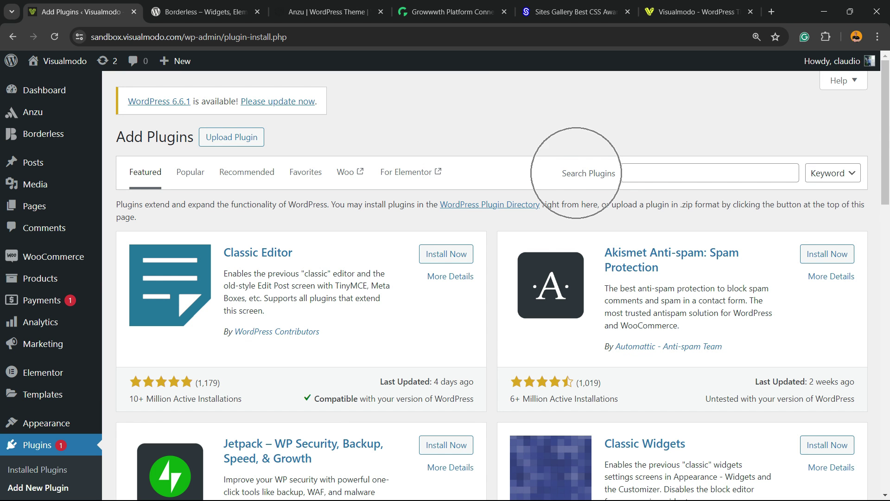
left_click_drag(577, 173, 615, 173)
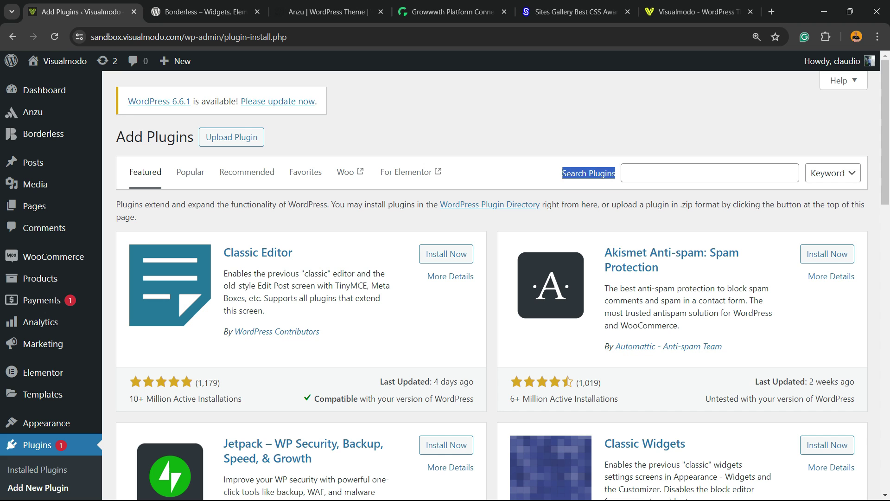
left_click(692, 173)
type("WP Client Reports")
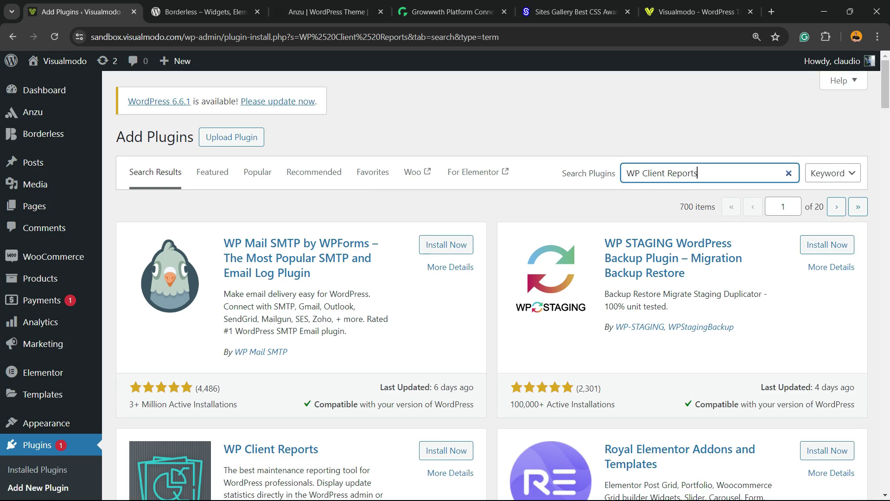
Install and activate the WP Client Reports plugin by SwitchWP
scroll(492, 278, "down", 2)
scroll(492, 279, "down", 3)
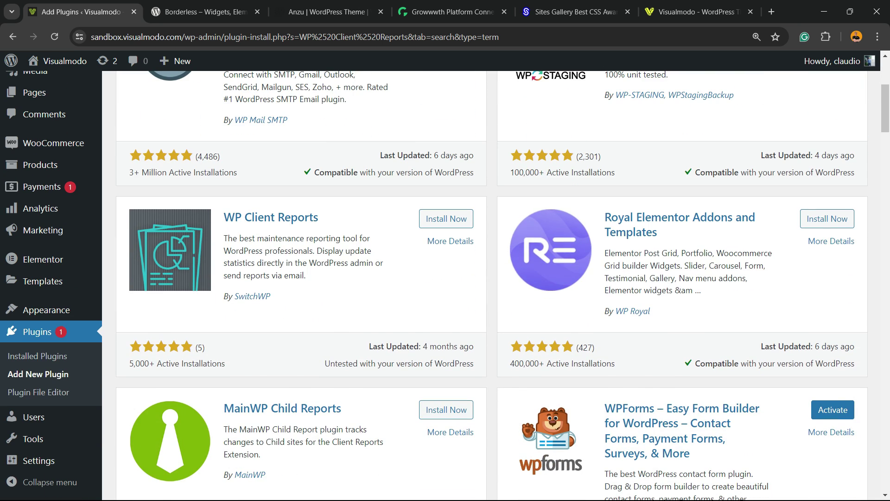
left_click_drag(320, 217, 223, 217)
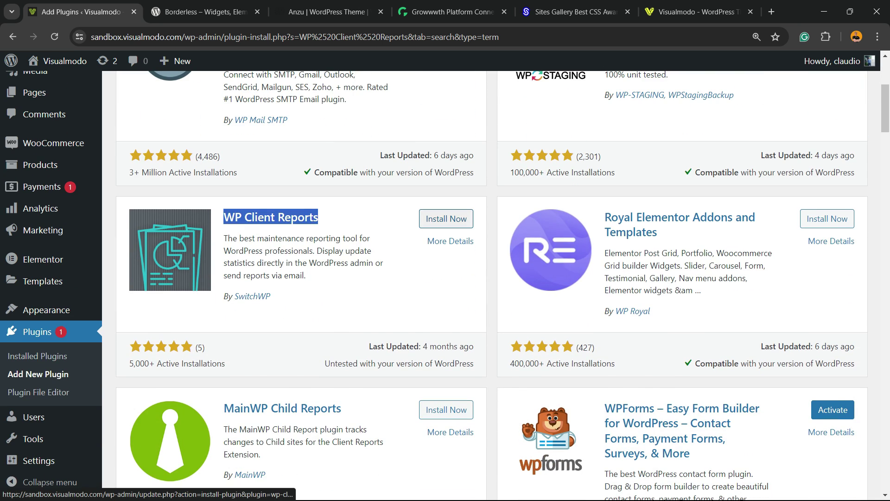
left_click(445, 219)
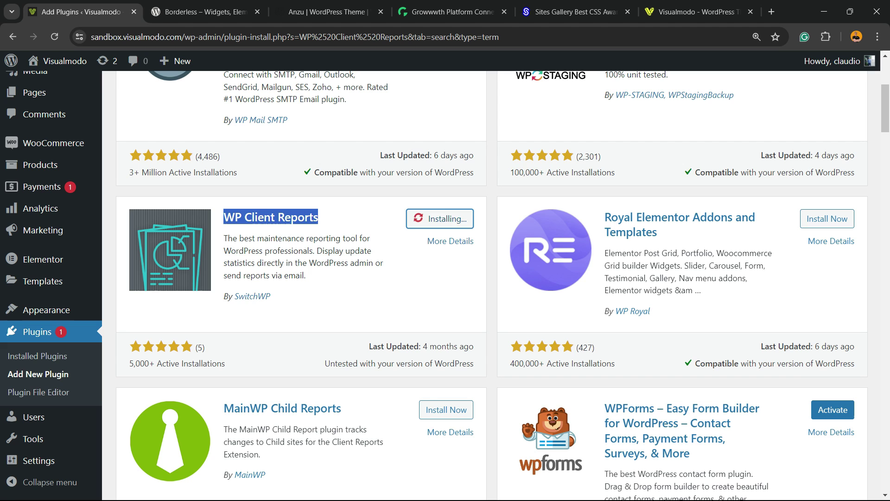
left_click_drag(270, 295, 227, 296)
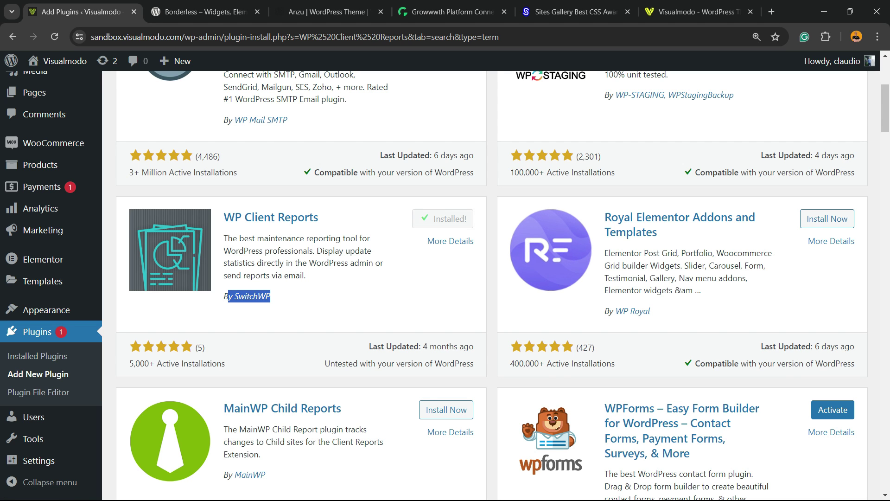
left_click(452, 219)
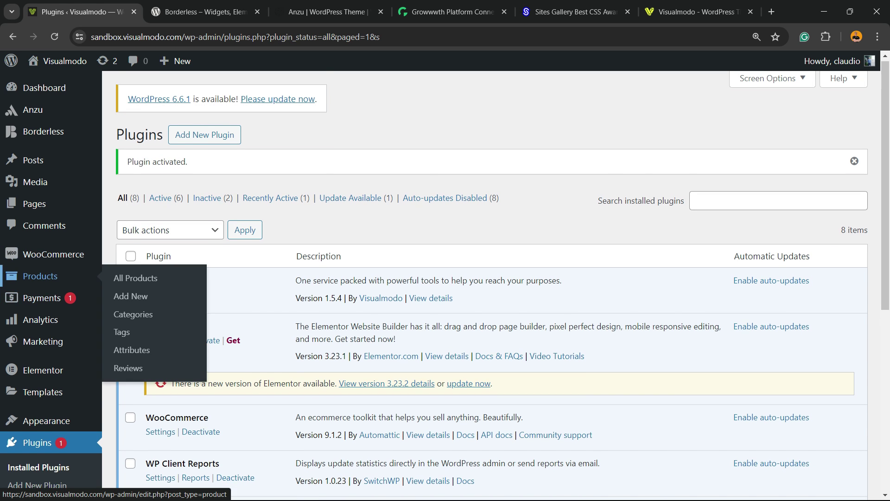
Go to Settings > WP Client Reports and zoom the page in for readability
scroll(56, 325, "down", 2)
scroll(56, 302, "down", 4)
scroll(56, 284, "down", 1)
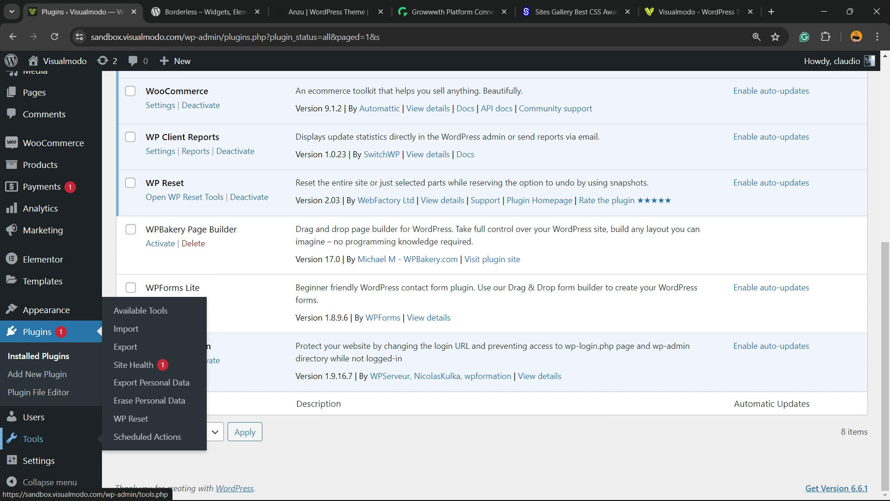
mouse_move(38, 461)
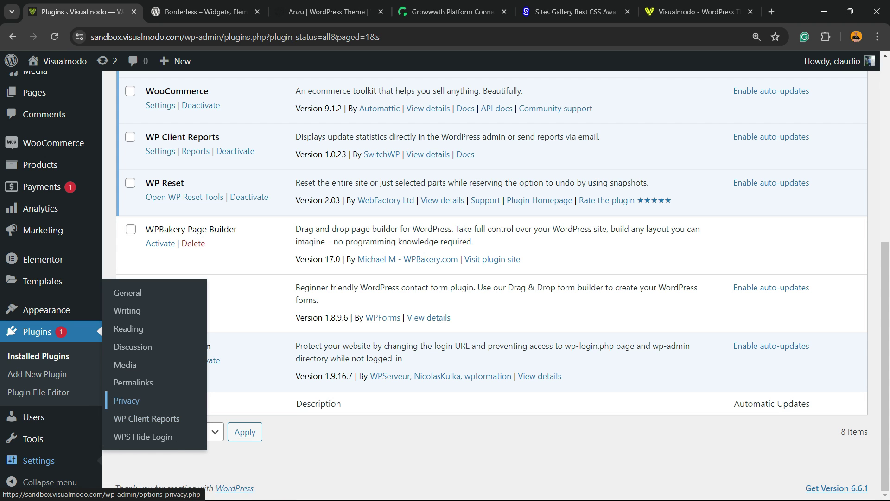
left_click(147, 419)
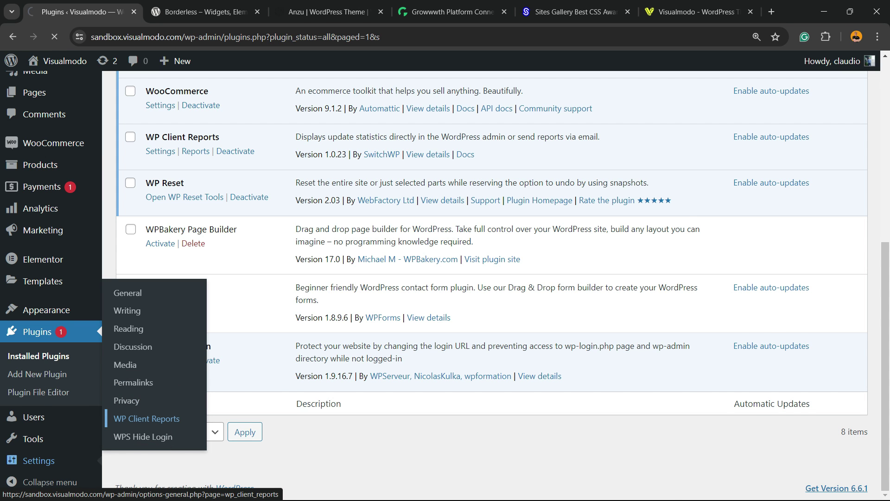
key("ctrl+plus")
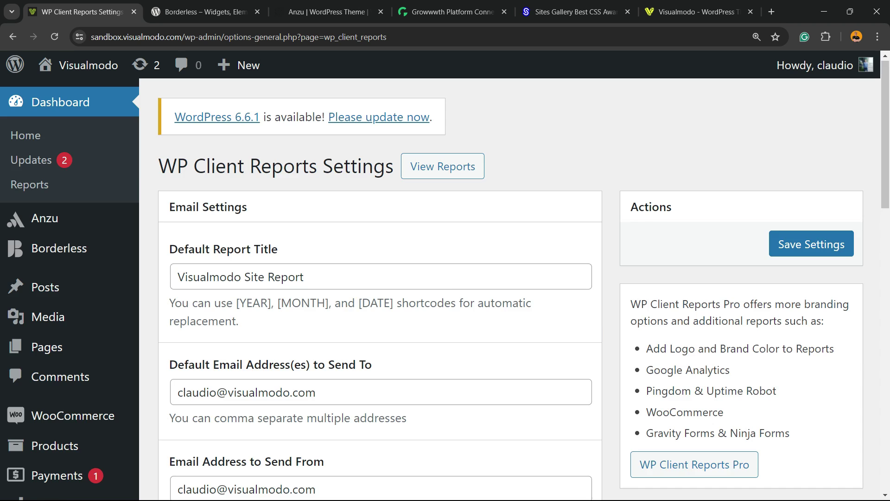
Review the report recipient and sender email address fields
scroll(445, 287, "down", 2)
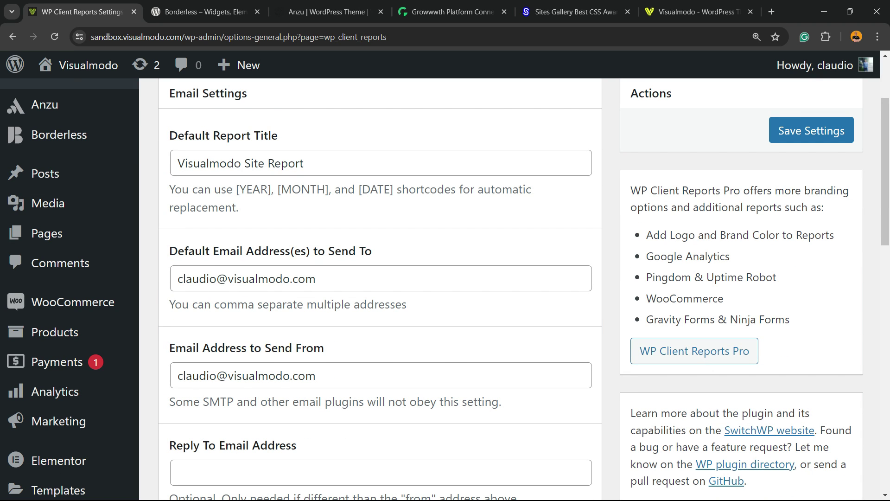
left_click(249, 278)
key("ctrl+a")
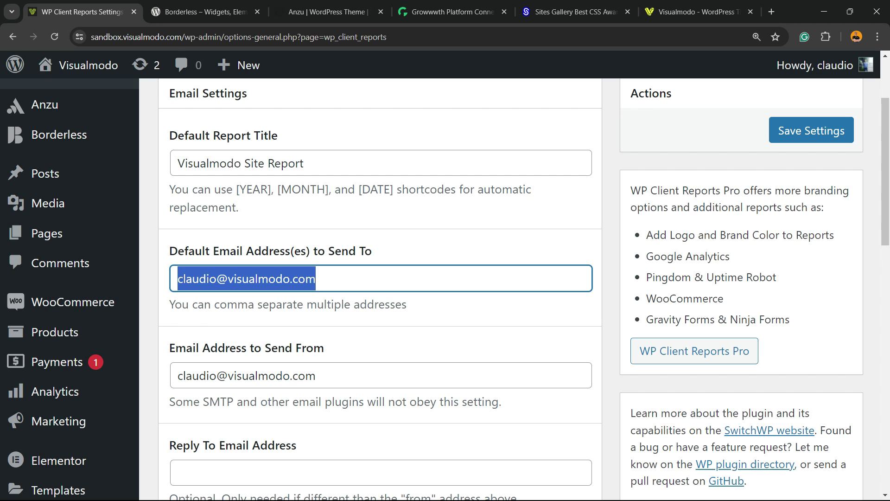
double_click(284, 279)
left_click(283, 279)
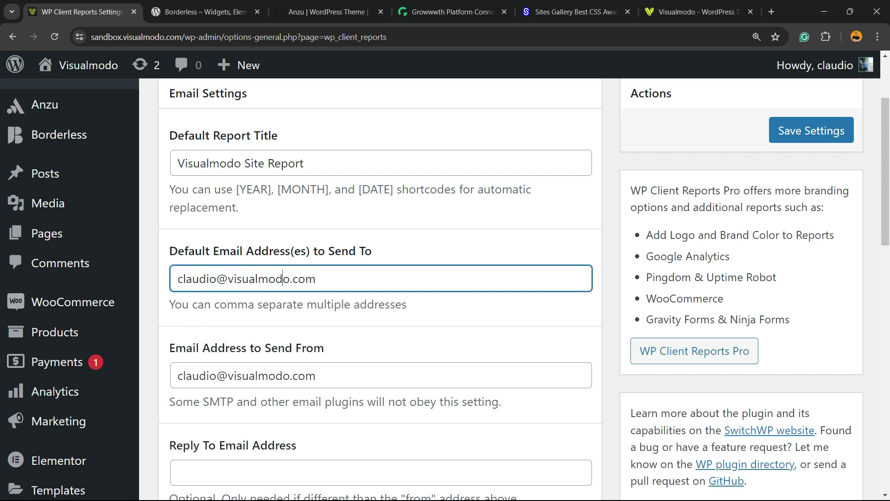
scroll(445, 288, "down", 2)
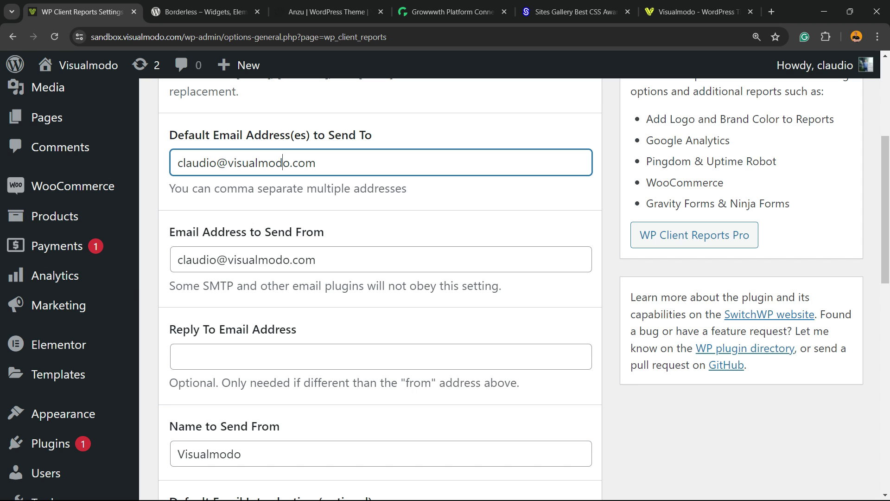
key("Tab")
key("ctrl+a")
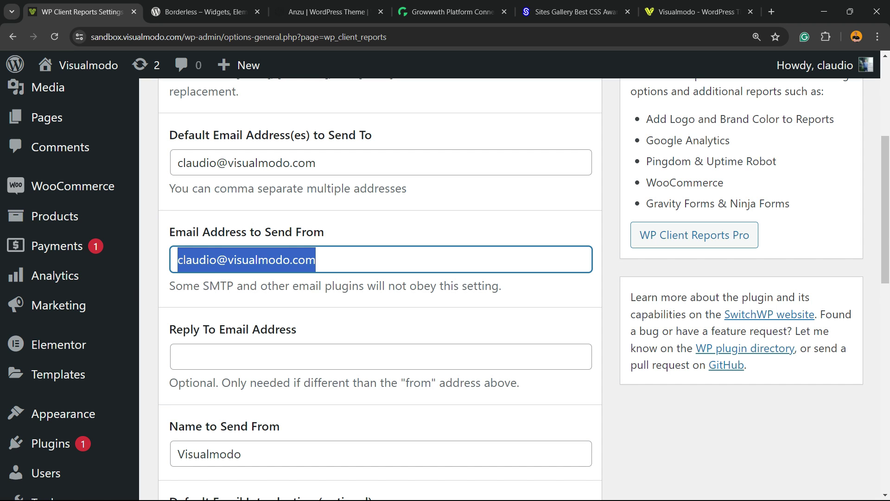
Check the email introduction and remaining report options, then save the settings
scroll(445, 287, "down", 2)
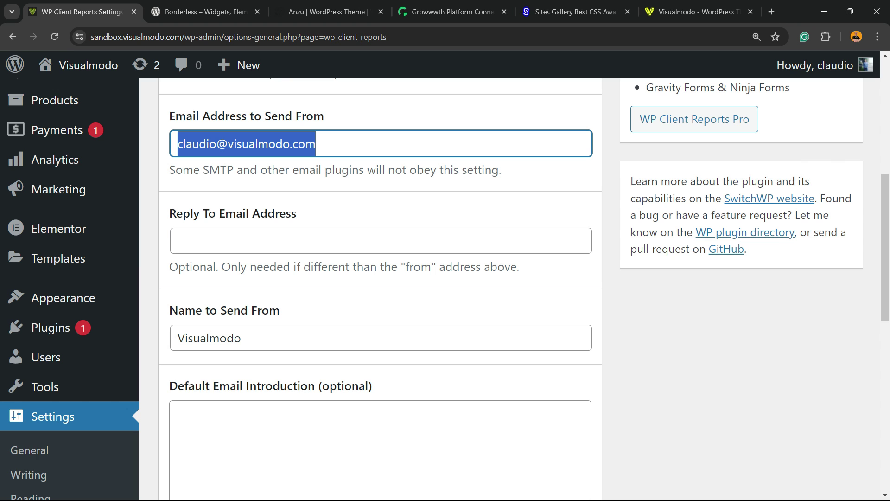
key("Tab")
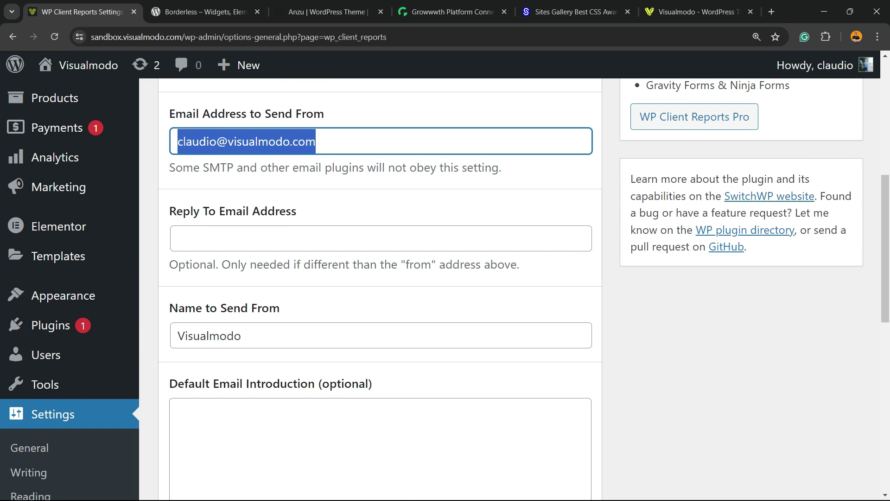
scroll(446, 287, "down", 2)
key("Tab")
key("Tab")
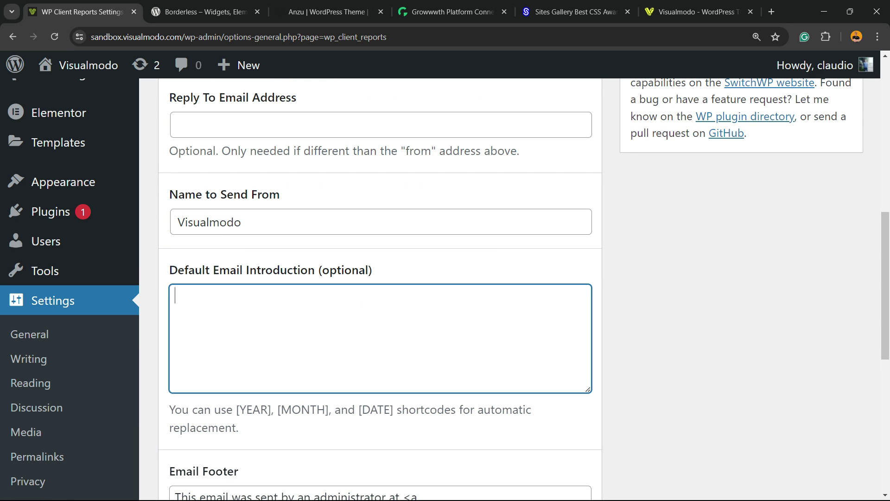
scroll(445, 288, "down", 2)
scroll(445, 288, "down", 2)
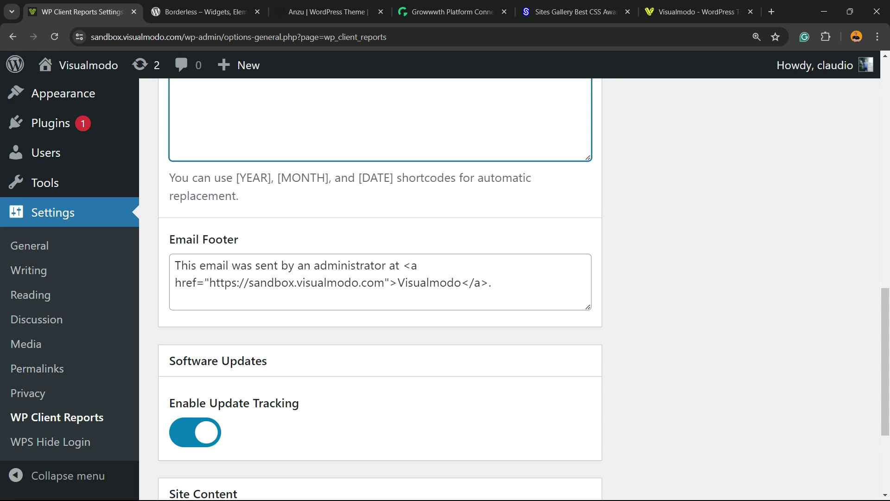
scroll(446, 288, "down", 2)
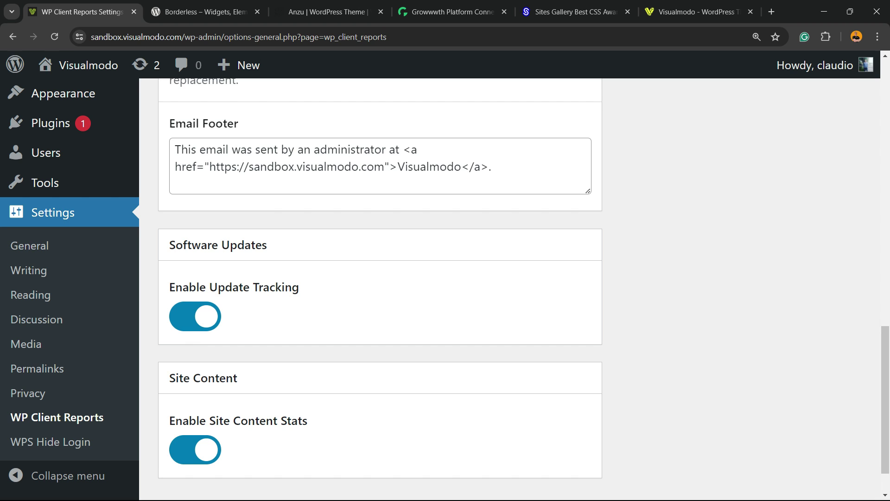
scroll(446, 288, "down", 2)
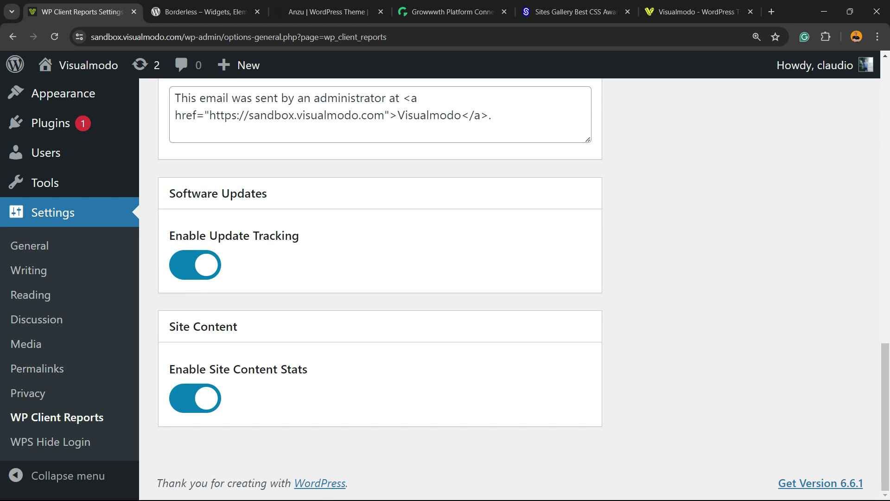
scroll(446, 288, "up", 15)
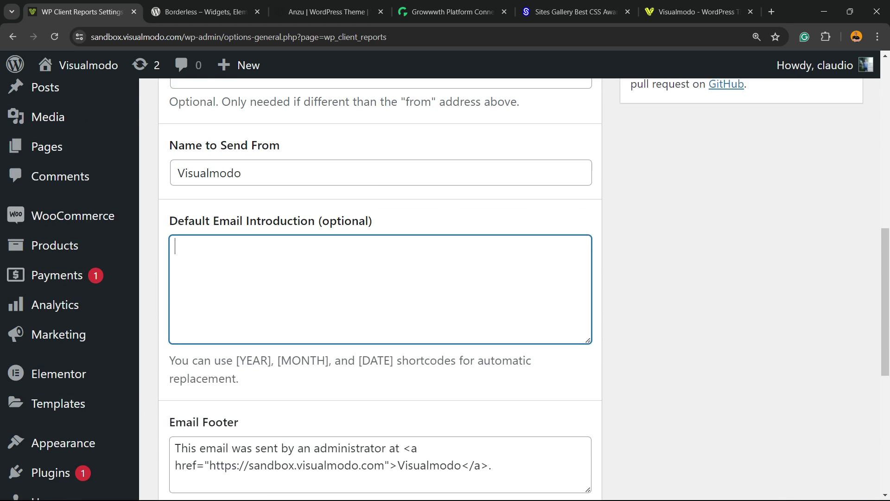
left_click(812, 247)
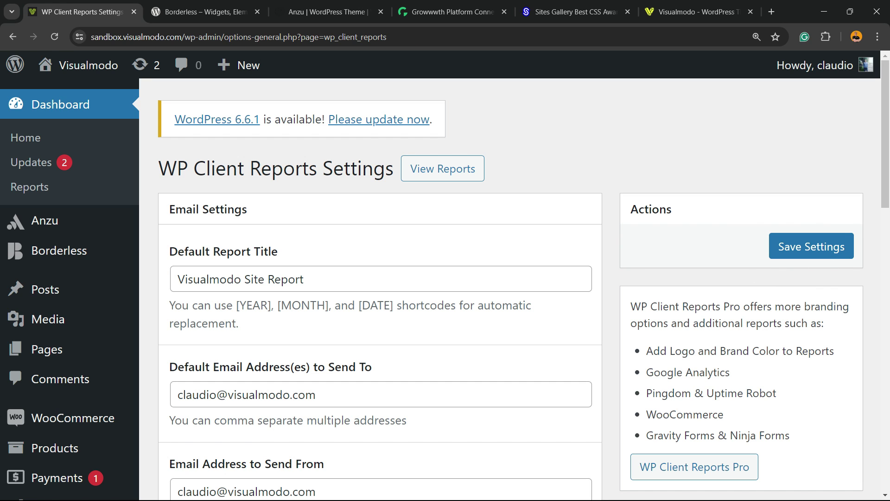
Save the settings again and view the report showing zero updates in 30 days
left_click(813, 247)
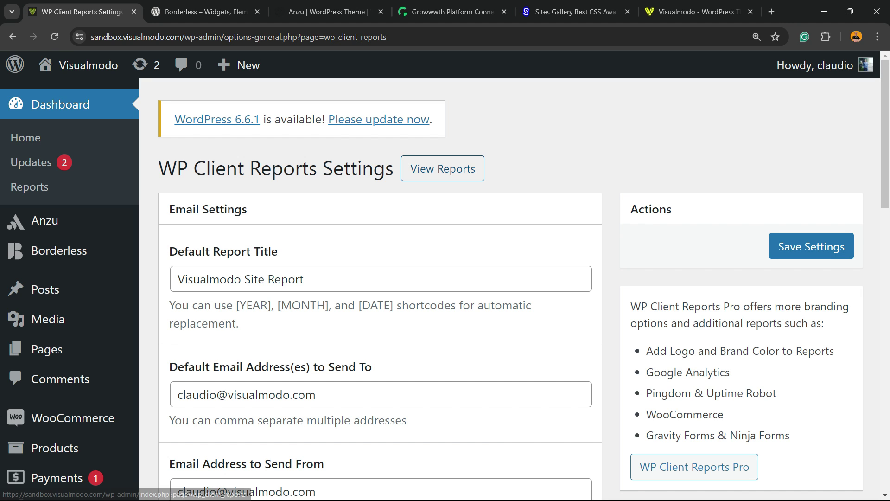
double_click(221, 167)
left_click(221, 168)
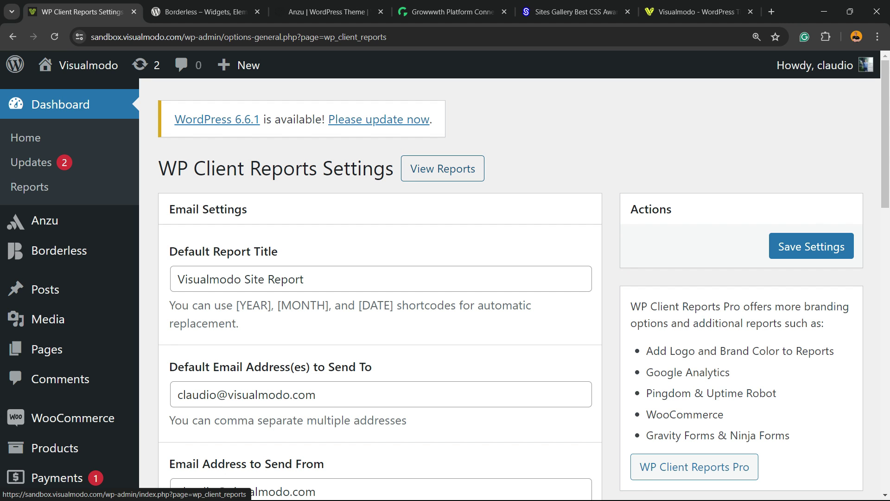
left_click(417, 171)
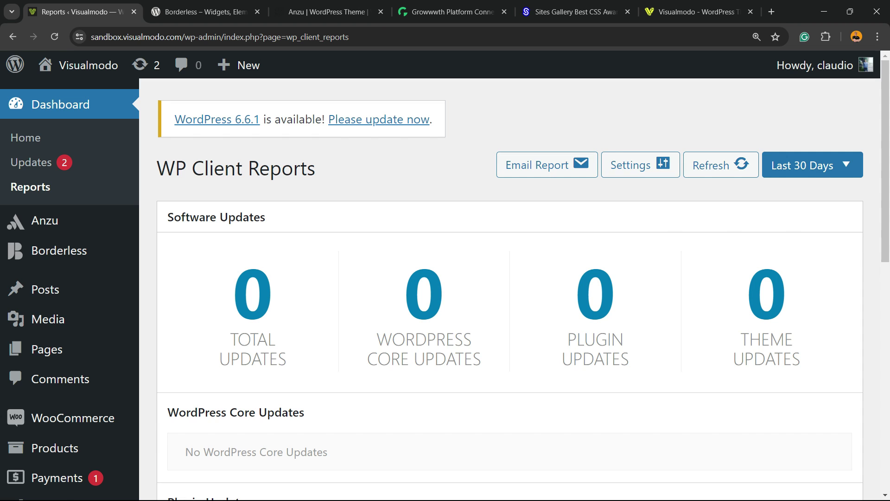
Review the report's zero updates and its 2 posts and 12 pages added
scroll(510, 287, "down", 3)
scroll(511, 288, "down", 8)
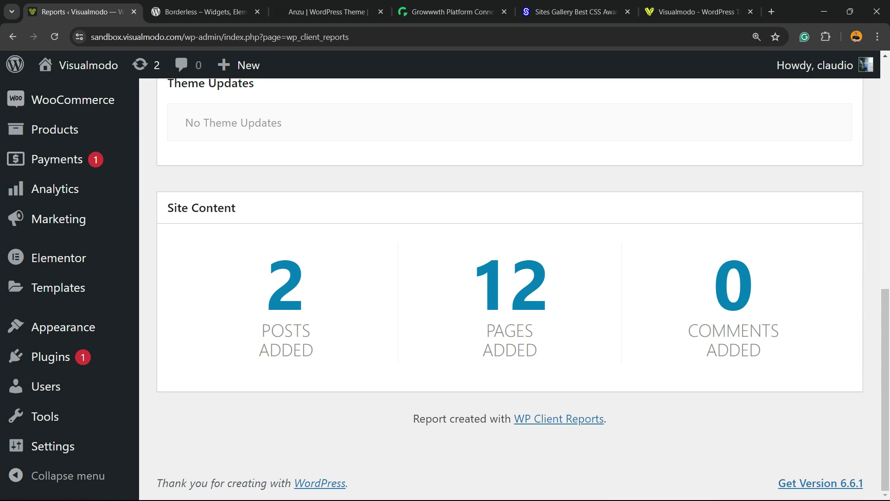
scroll(510, 287, "up", 5)
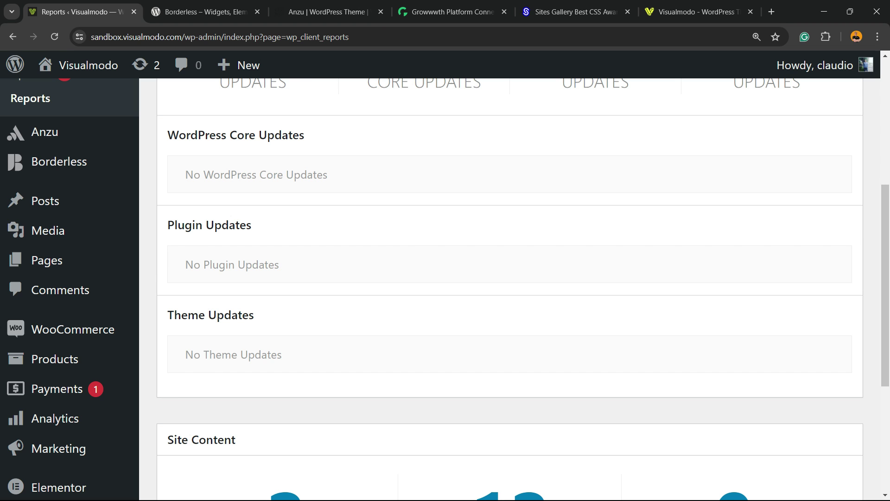
scroll(510, 287, "up", 3)
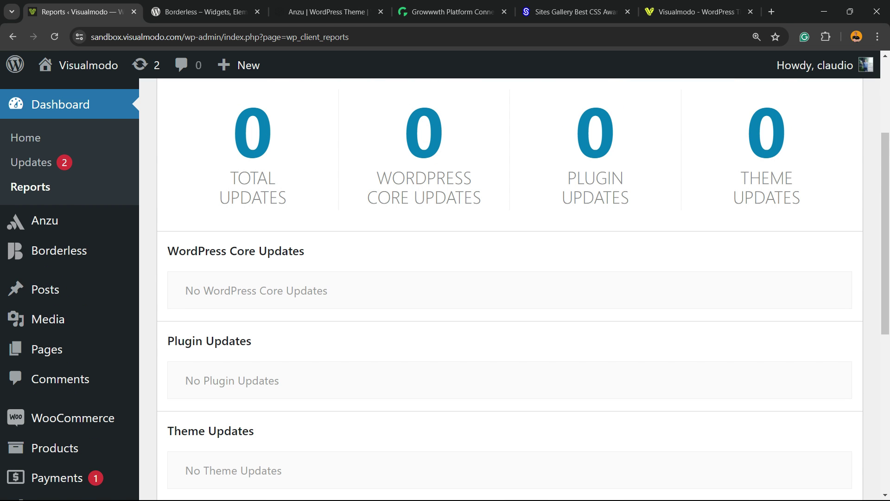
scroll(511, 287, "up", 2)
scroll(510, 287, "up", 2)
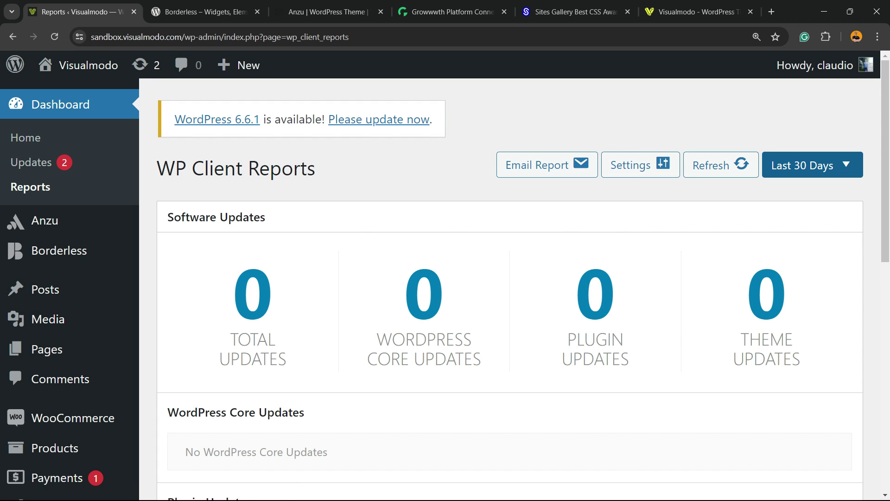
Check the Last 30 Days range, then follow 'Please update now' to WordPress Updates
key("Return")
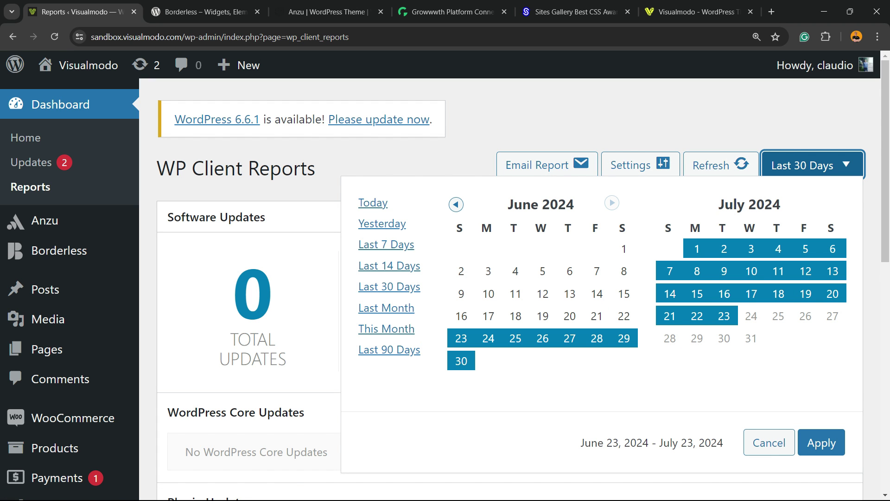
key("Return")
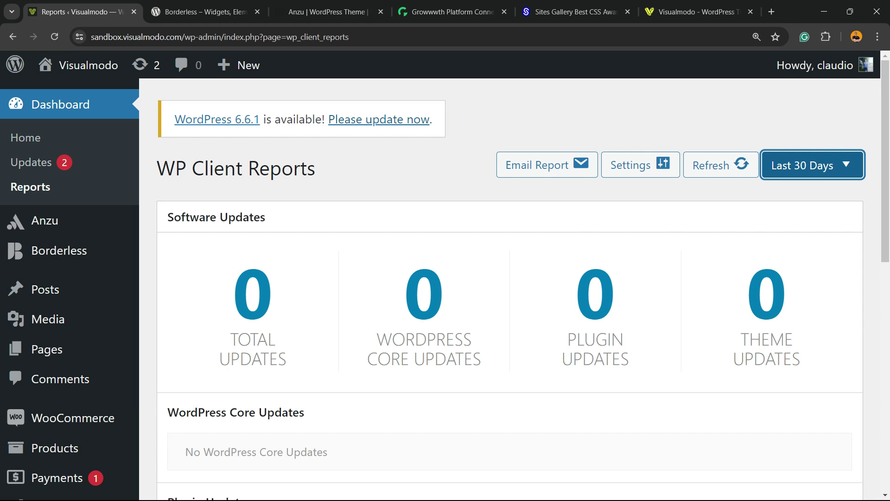
left_click(380, 120)
key("Return")
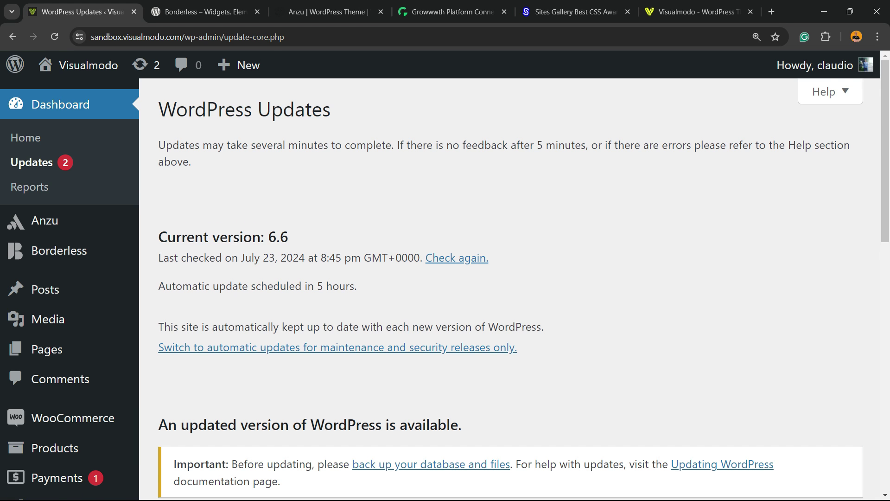
Update WordPress core from 6.6 to 6.6.1 and review its About page
scroll(510, 288, "down", 5)
key("Return")
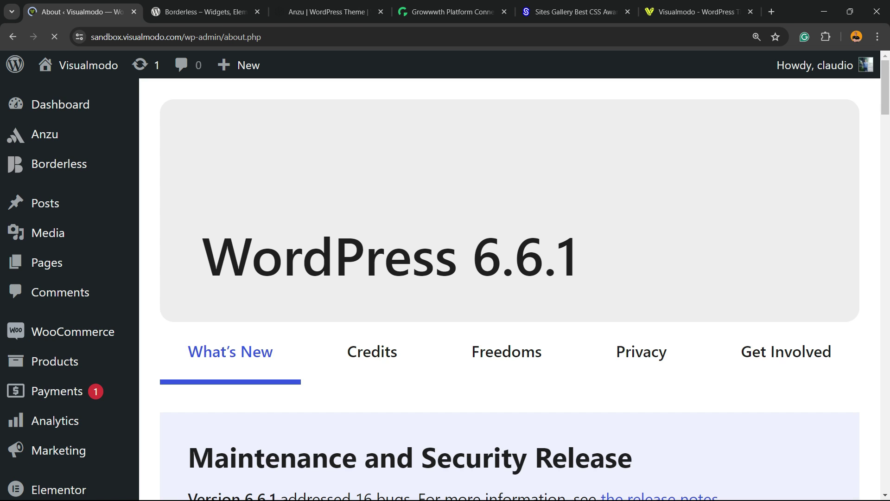
scroll(46, 161, "down", 4)
scroll(46, 162, "up", 4)
scroll(47, 162, "down", 1)
scroll(57, 275, "down", 1)
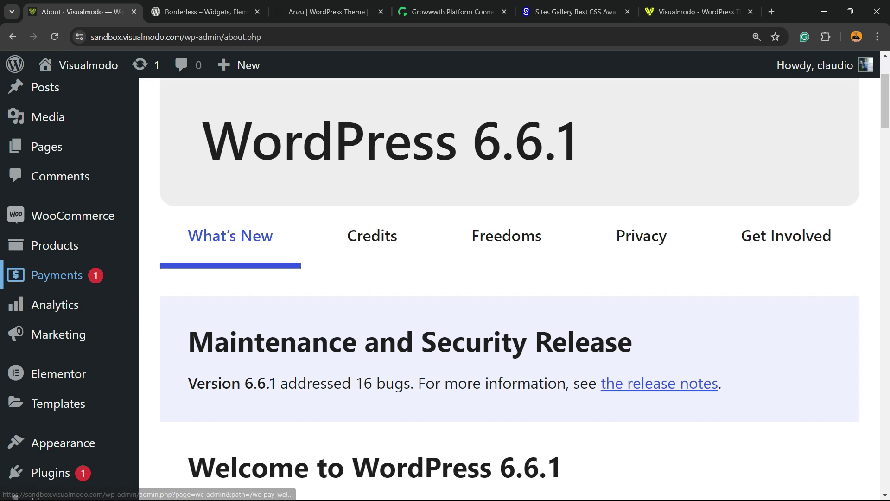
left_click(230, 236)
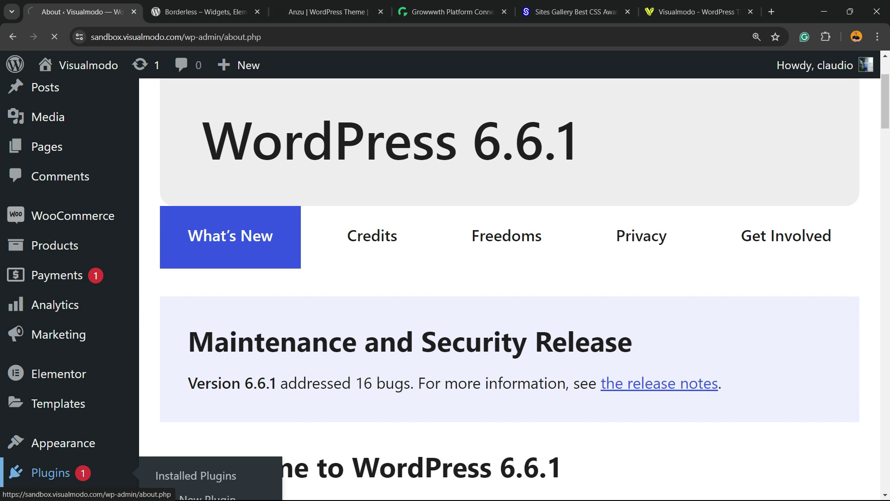
Update Elementor from 3.23.1 to 3.23.2 in the Installed Plugins list
left_click(50, 472)
scroll(50, 472, "down", 2)
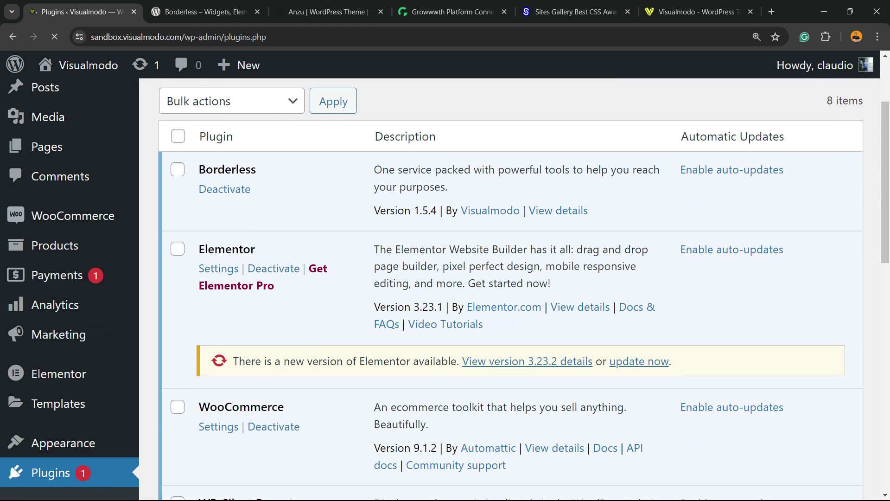
left_click(639, 361)
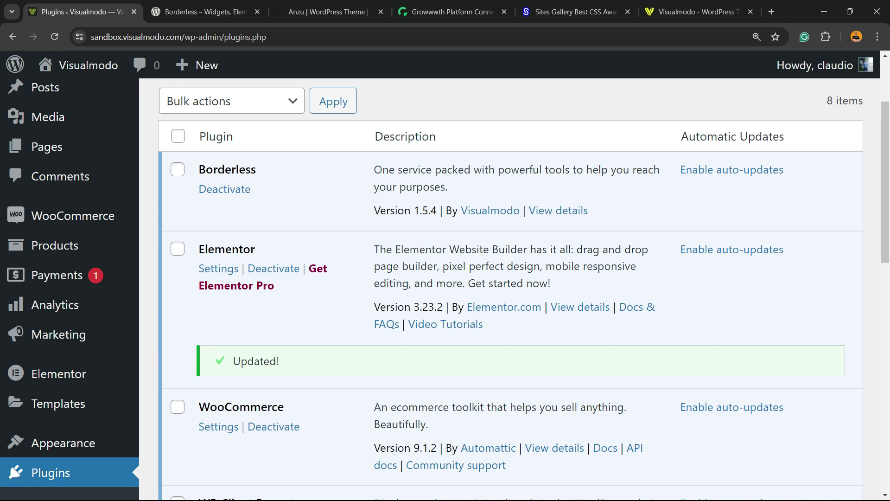
scroll(51, 446, "down", 2)
scroll(51, 446, "down", 5)
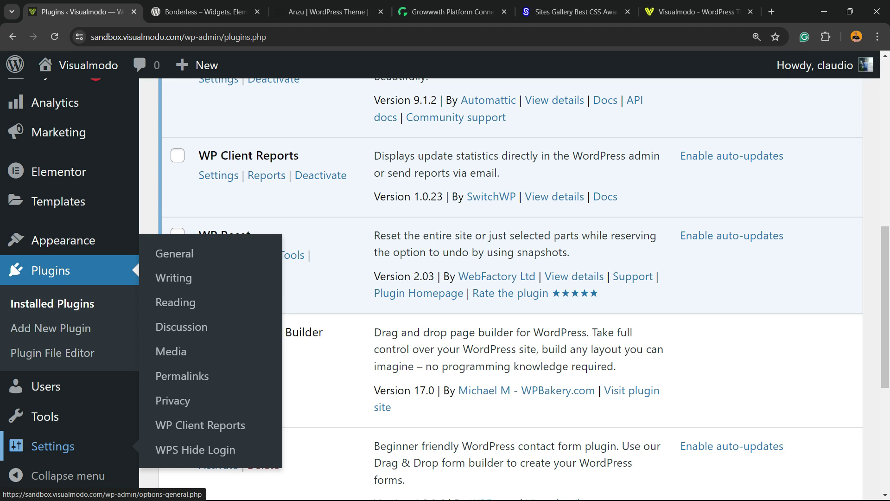
Reopen the client report, now listing the core 6.6.1 and Elementor 3.23.2 updates
left_click(200, 425)
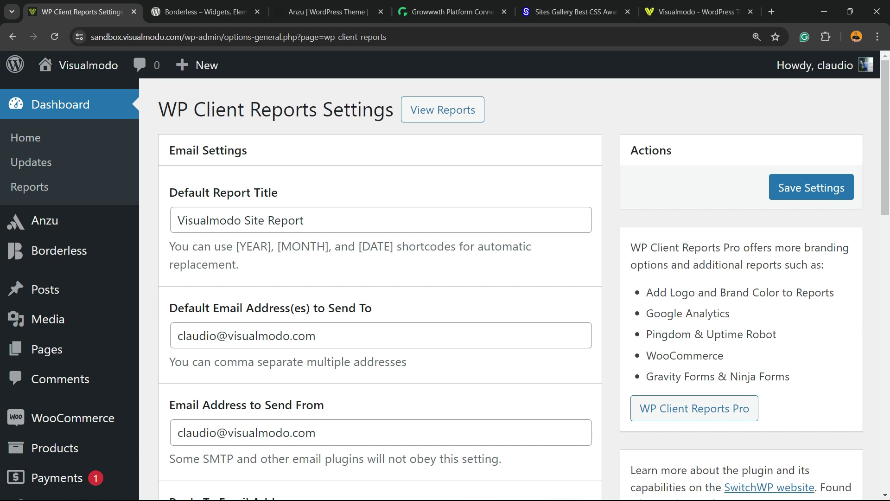
left_click(443, 110)
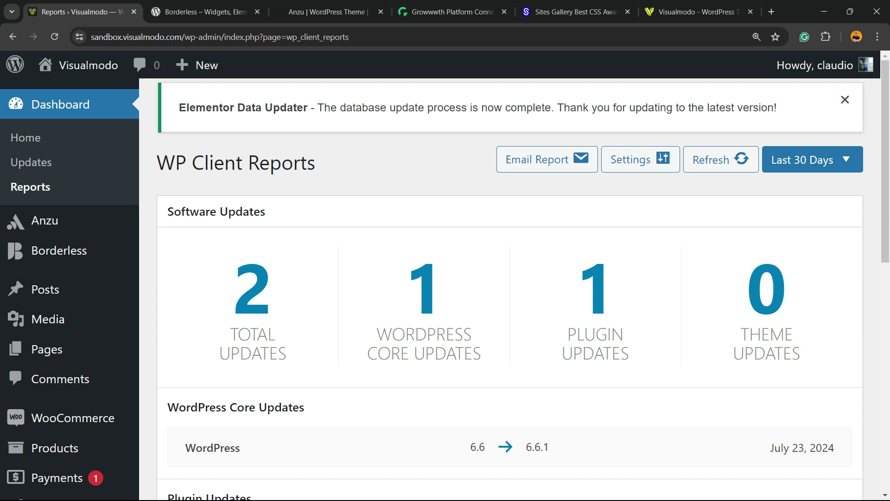
scroll(510, 287, "down", 3)
scroll(510, 287, "down", 2)
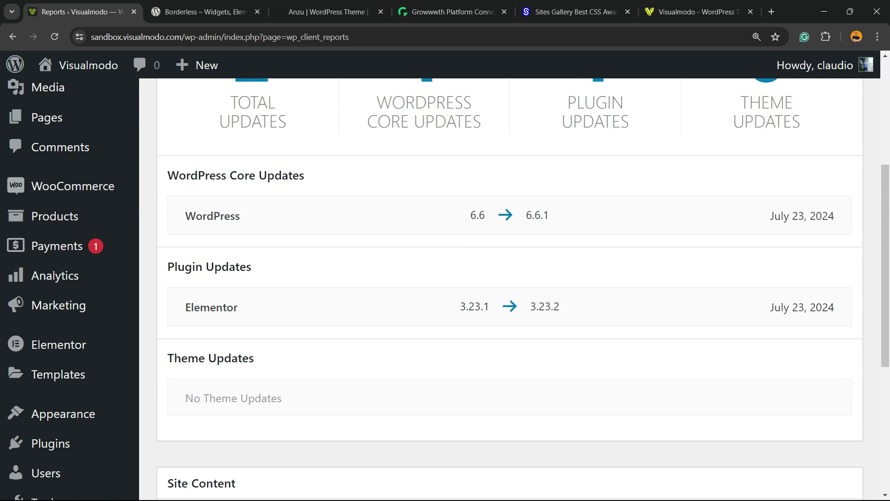
scroll(510, 287, "down", 5)
scroll(509, 288, "up", 1)
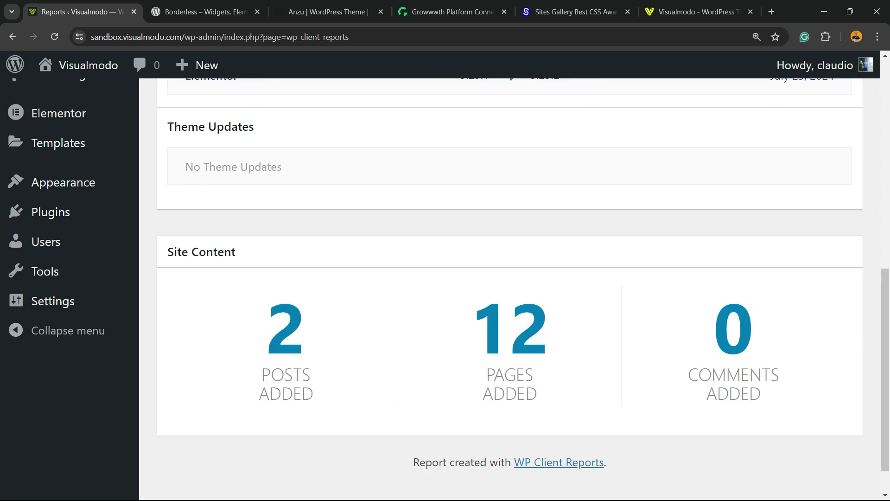
scroll(510, 288, "up", 9)
Send the Visualmodo Site Report email with its default title and recipient
left_click(548, 160)
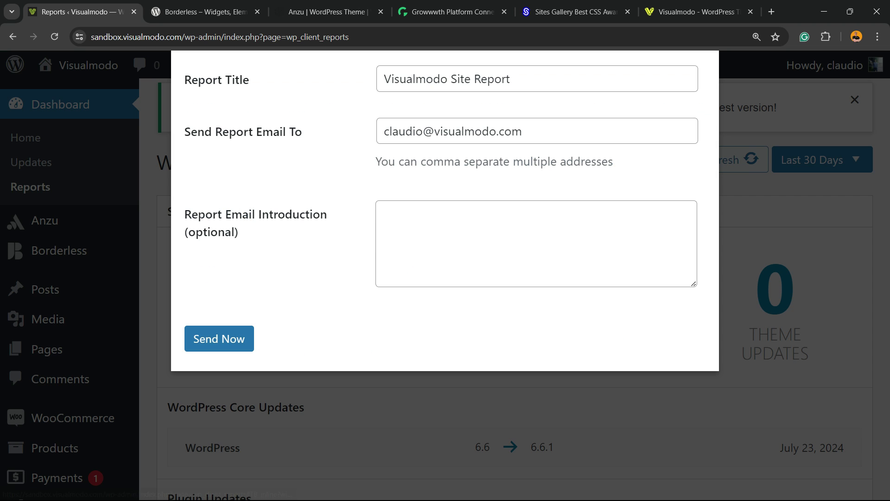
left_click(219, 339)
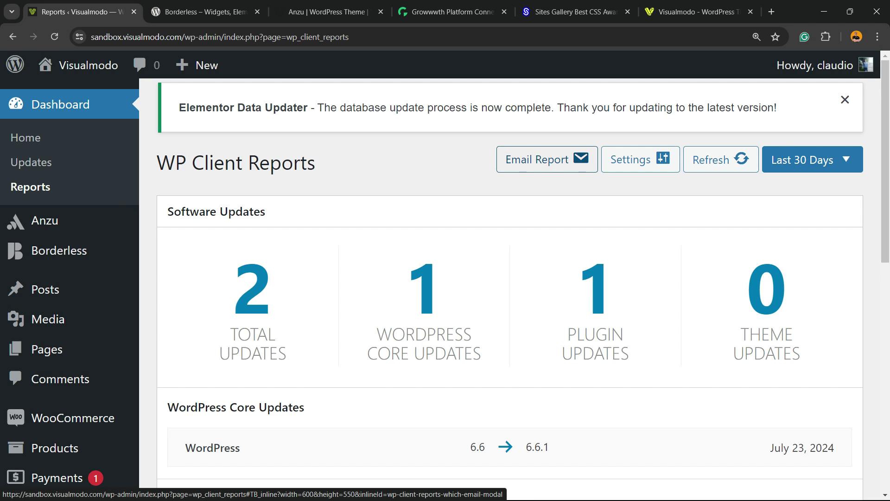
Select the full Borderless plugin title on WordPress.org, then view the Anzu theme page
left_click(203, 12)
scroll(440, 278, "down", 3)
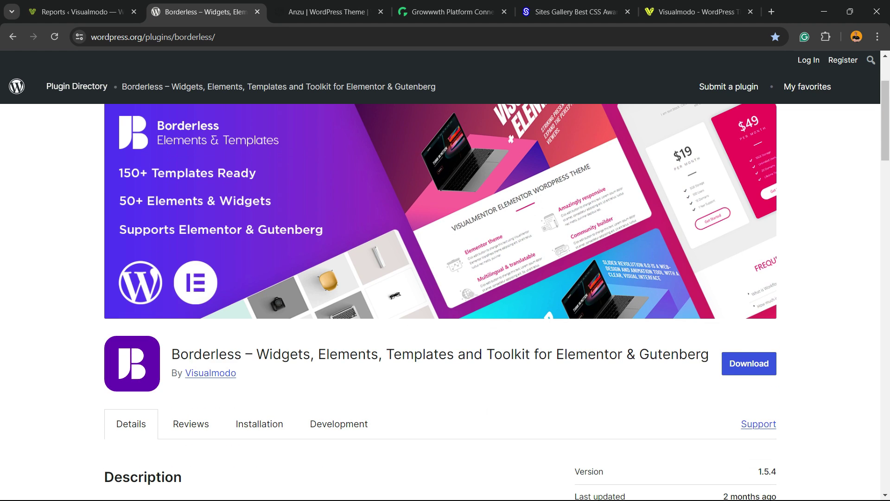
double_click(207, 354)
double_click(347, 354)
double_click(423, 355)
triple_click(422, 355)
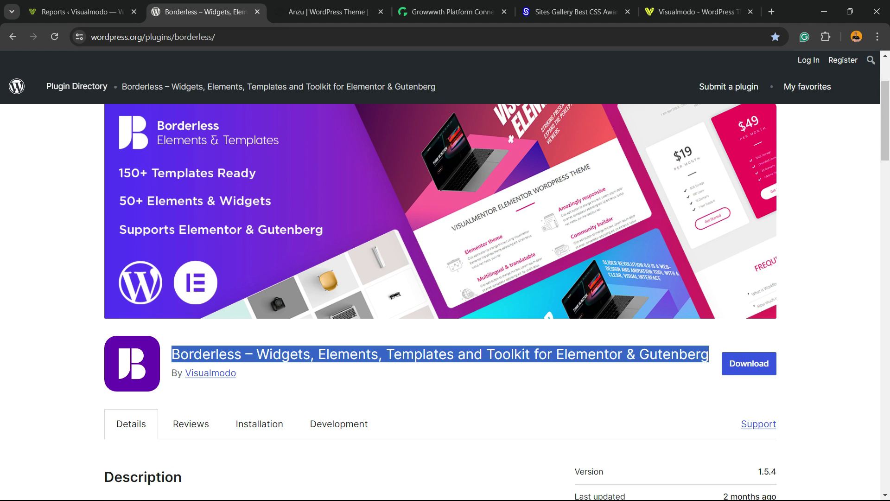
scroll(440, 278, "down", 3)
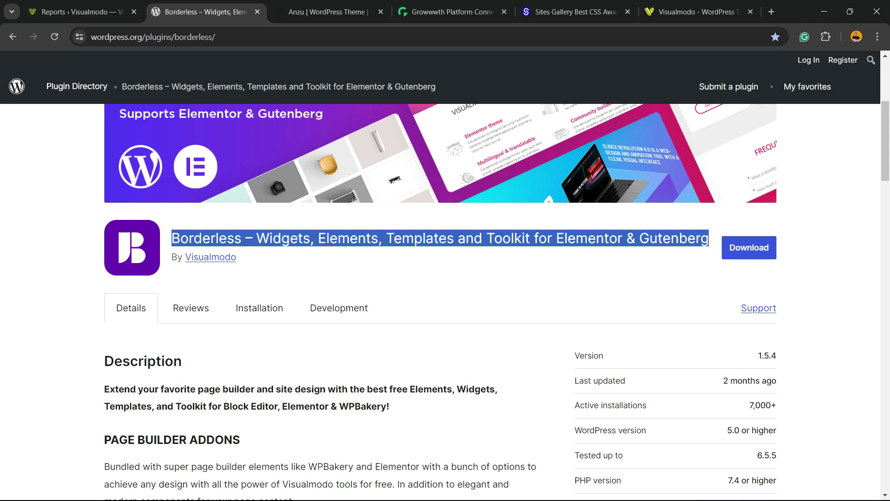
left_click(325, 12)
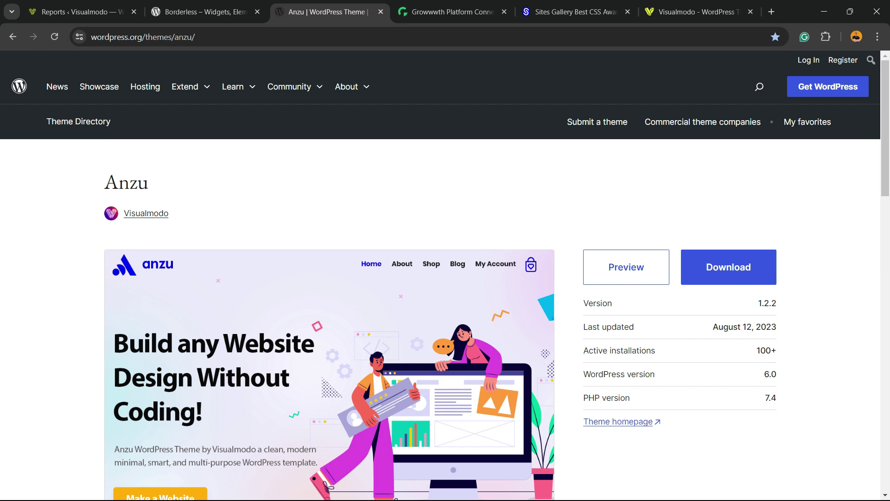
Browse Growwwth's Featured Websites and Latest Websites guest-post listings with prices, ending on Sites Gallery
left_click(446, 12)
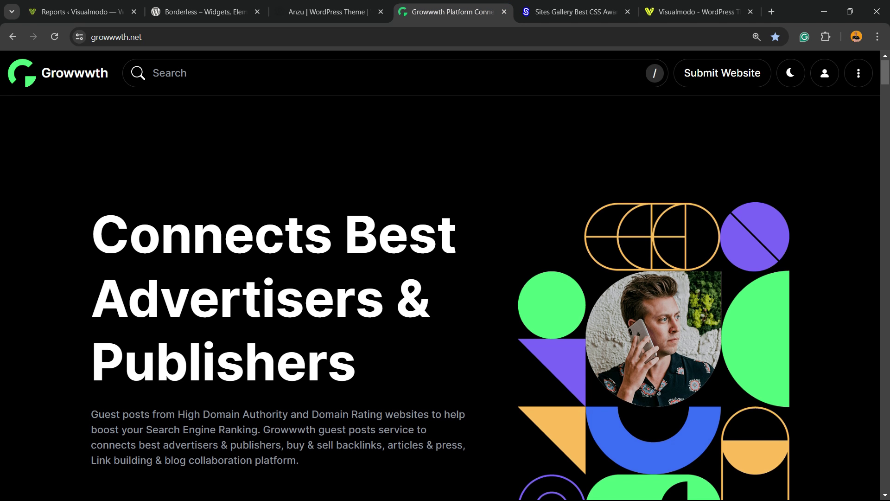
scroll(441, 298, "down", 5)
scroll(441, 297, "down", 5)
scroll(441, 297, "down", 7)
scroll(441, 297, "down", 4)
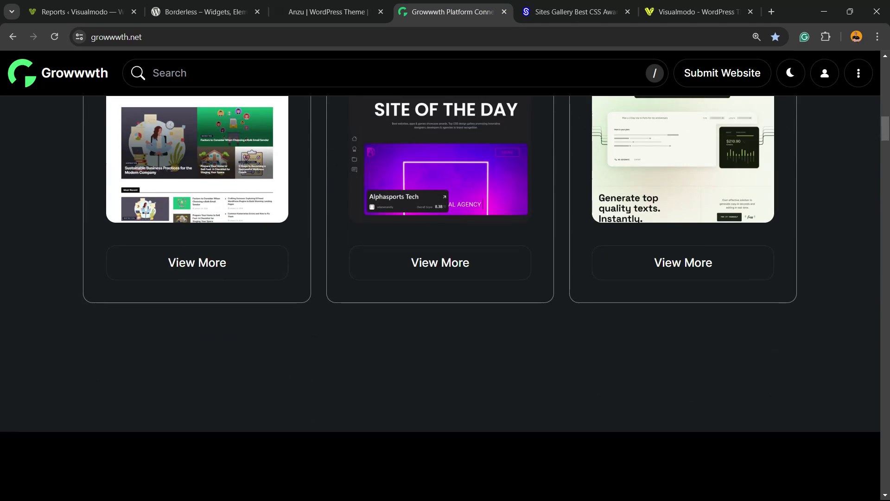
scroll(440, 297, "down", 5)
scroll(440, 297, "down", 2)
scroll(440, 297, "down", 5)
scroll(440, 298, "down", 5)
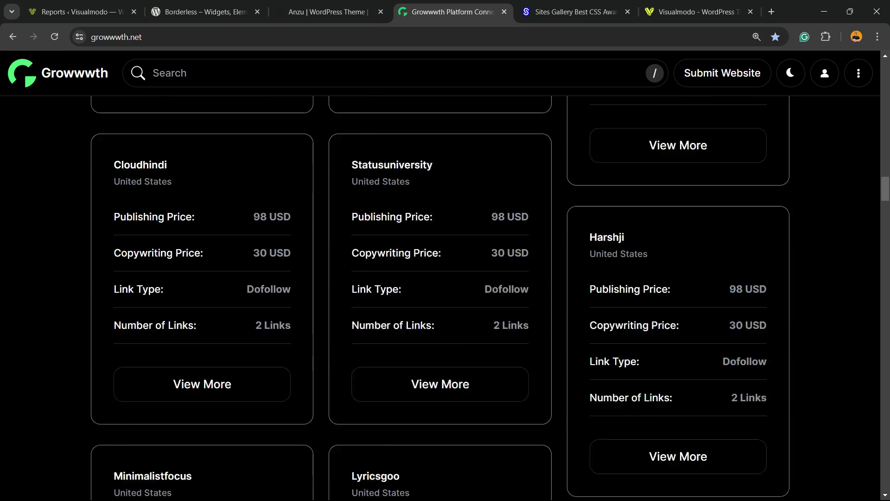
scroll(440, 297, "down", 7)
scroll(441, 297, "down", 6)
scroll(440, 297, "down", 8)
scroll(441, 298, "down", 7)
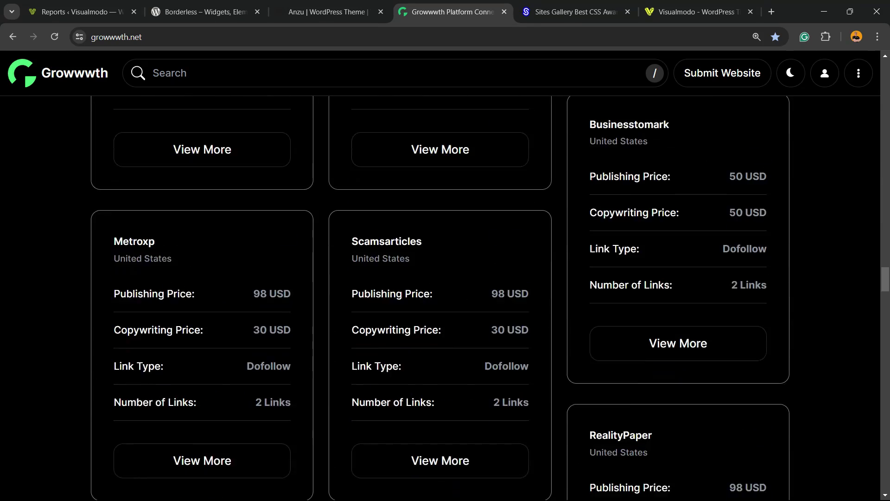
left_click(575, 12)
Scroll Sites Gallery's Websites showcase grid down to the Q&A, then go to Visualmodo
scroll(446, 297, "down", 8)
scroll(445, 297, "down", 5)
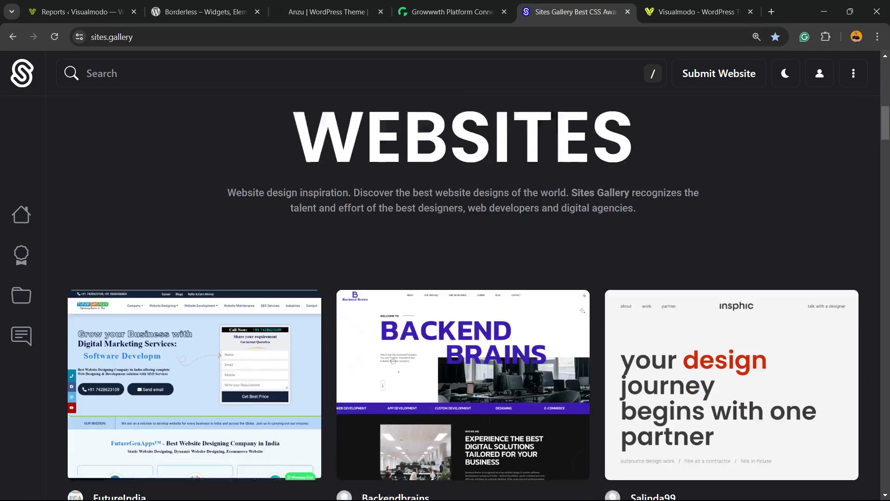
scroll(195, 325, "down", 7)
scroll(195, 325, "down", 4)
scroll(195, 324, "down", 5)
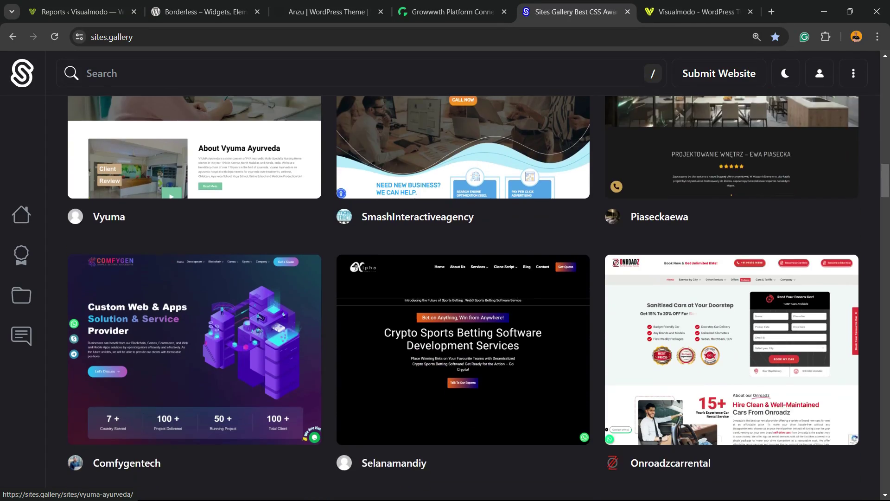
scroll(195, 325, "down", 6)
scroll(196, 325, "down", 3)
scroll(194, 326, "down", 6)
scroll(195, 325, "down", 4)
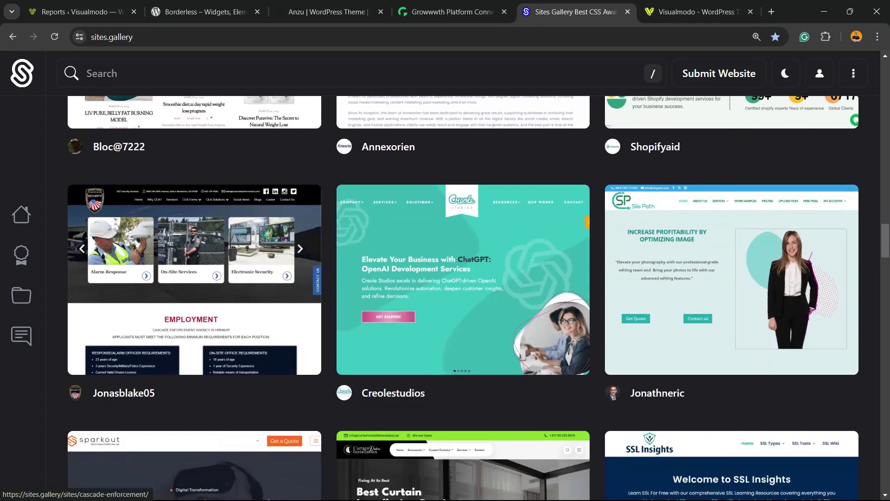
scroll(195, 325, "down", 6)
scroll(196, 325, "down", 5)
scroll(195, 325, "down", 6)
scroll(195, 324, "down", 6)
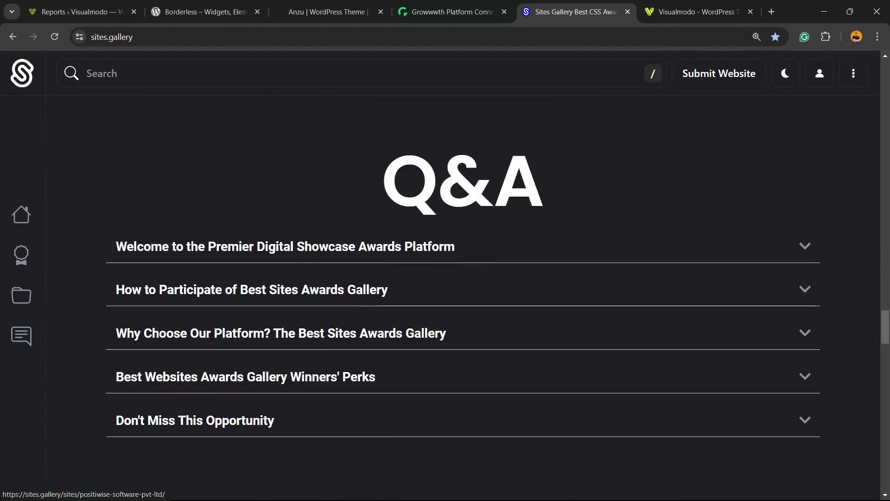
key("ctrl+Tab")
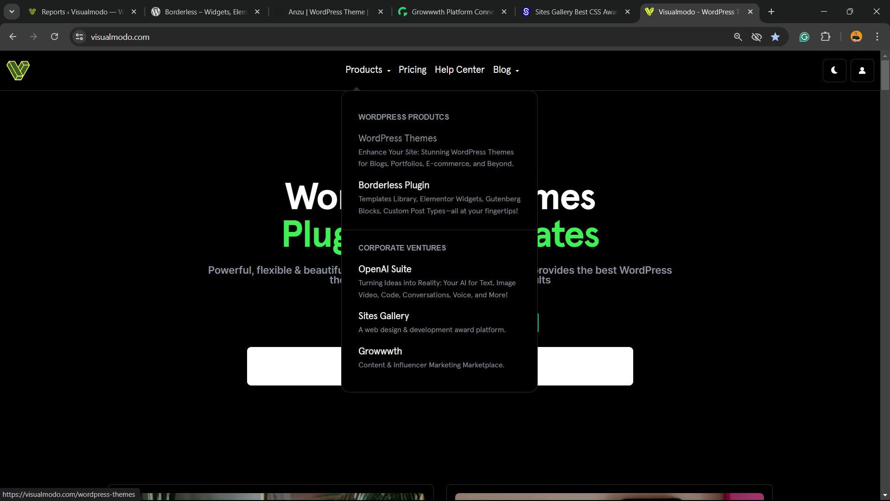
Open Visualmodo's Borderless plugin page and scroll through its pricing and template library
left_click(394, 186)
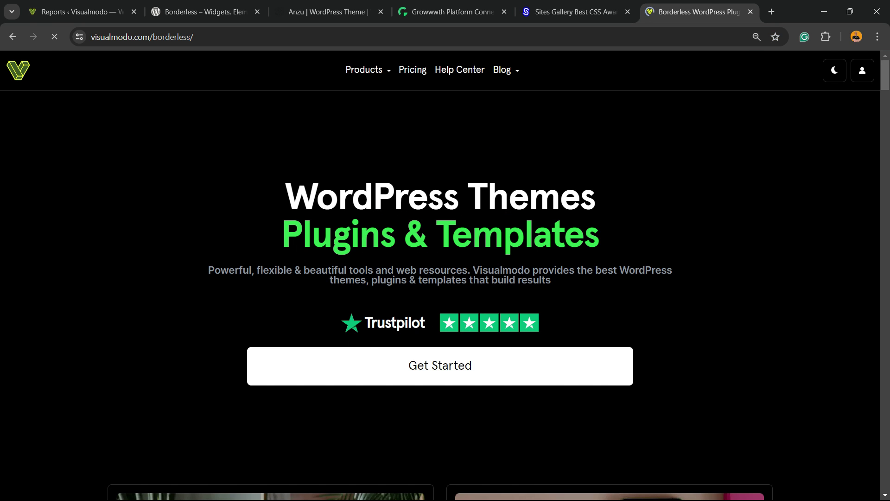
scroll(445, 278, "down", 3)
scroll(446, 278, "down", 5)
scroll(446, 279, "down", 3)
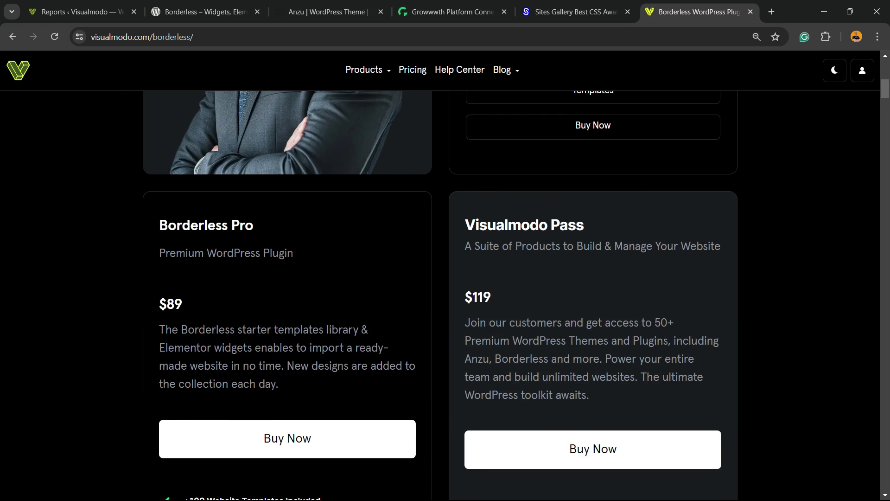
scroll(445, 278, "down", 3)
scroll(445, 278, "down", 6)
scroll(446, 279, "down", 5)
scroll(441, 209, "down", 5)
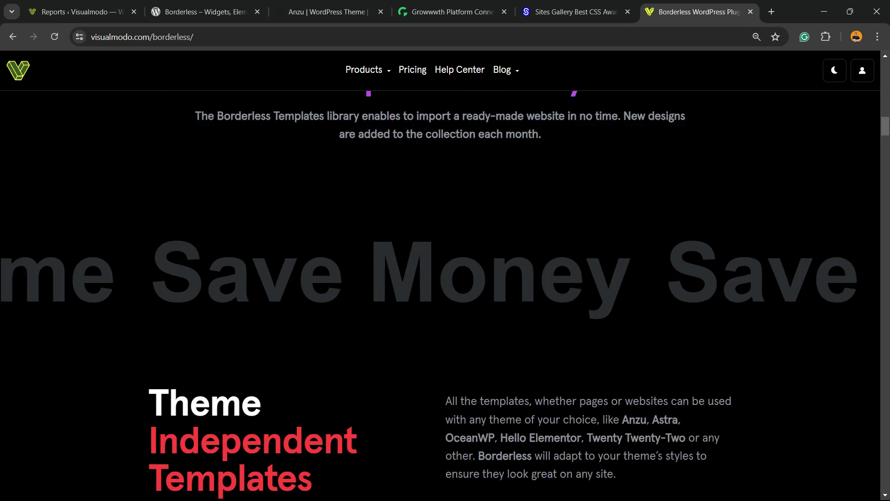
scroll(441, 209, "down", 4)
scroll(441, 208, "down", 3)
scroll(441, 210, "down", 3)
scroll(441, 209, "down", 6)
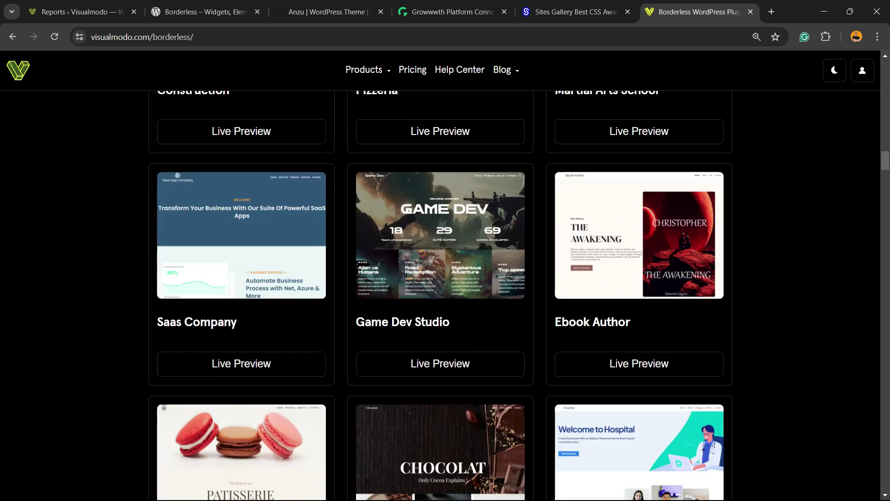
scroll(241, 209, "down", 2)
scroll(242, 209, "down", 5)
scroll(241, 209, "down", 3)
scroll(241, 232, "down", 7)
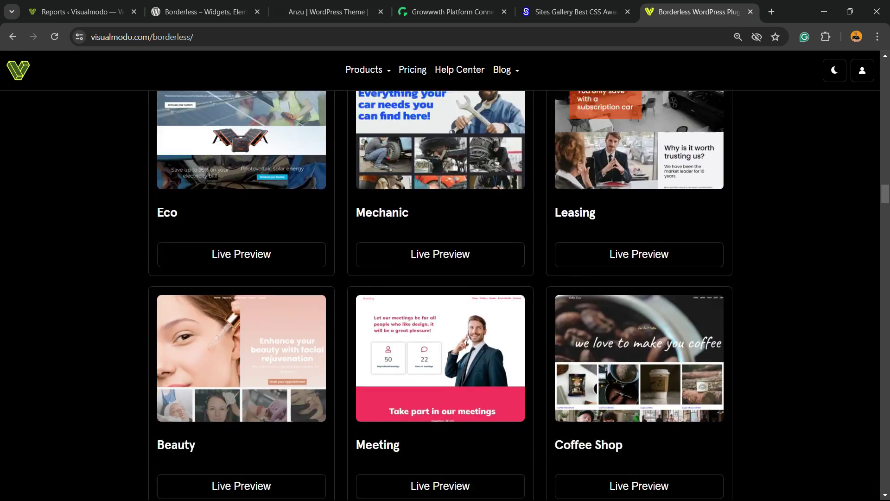
scroll(242, 232, "down", 5)
scroll(241, 231, "down", 5)
scroll(241, 232, "down", 5)
scroll(241, 232, "down", 3)
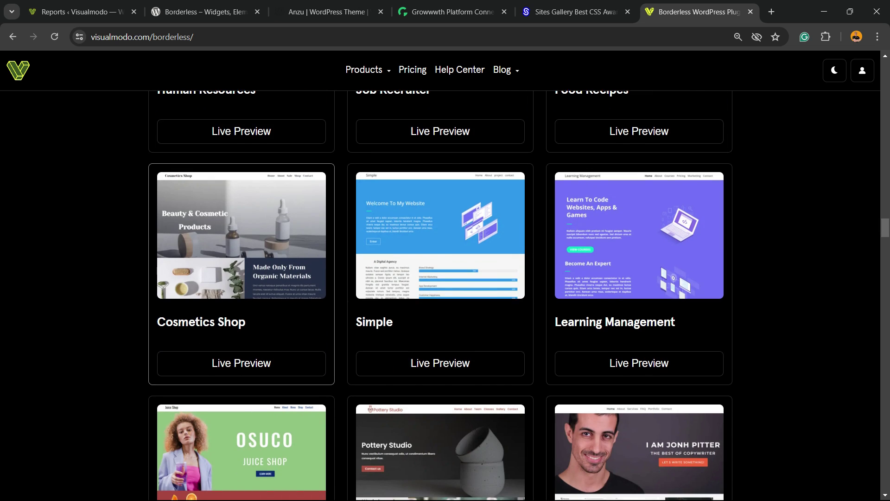
Scroll on to the Borderless feature list covering WooCommerce and Auto Updater
scroll(242, 231, "down", 6)
scroll(241, 231, "down", 6)
scroll(440, 297, "down", 5)
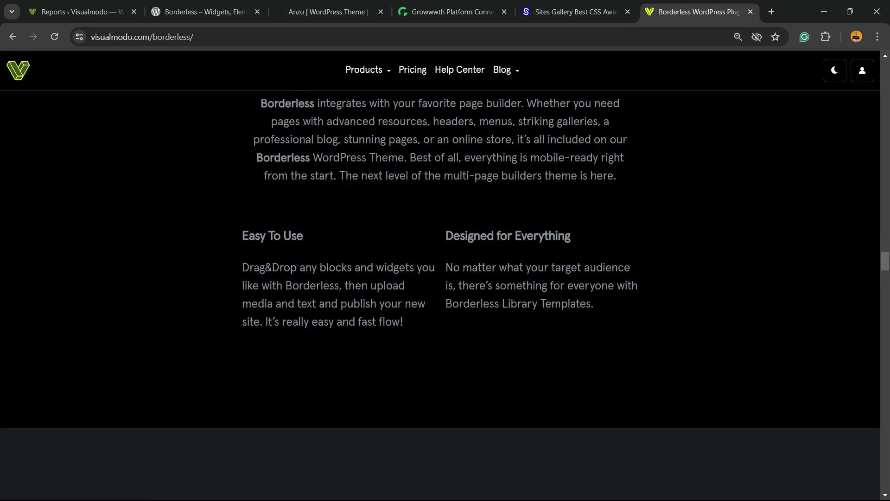
scroll(440, 297, "down", 6)
scroll(441, 297, "down", 2)
scroll(441, 298, "down", 7)
scroll(441, 297, "down", 2)
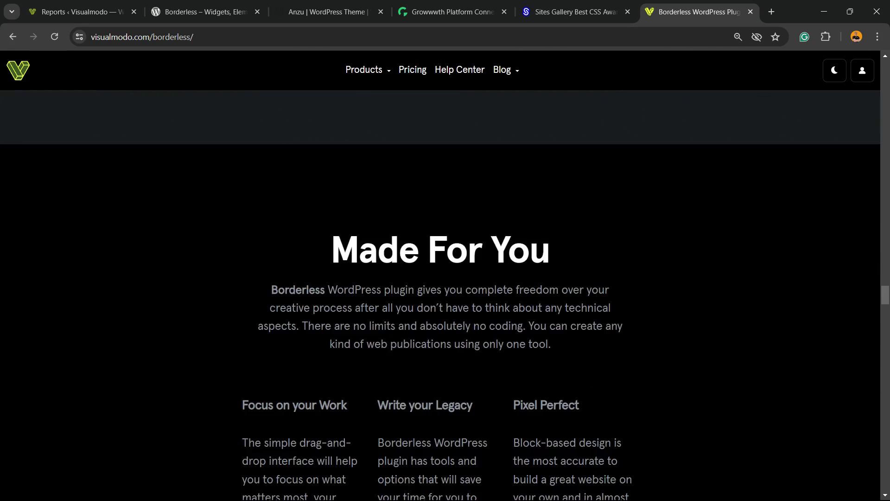
scroll(440, 297, "down", 5)
scroll(441, 297, "down", 4)
scroll(440, 297, "down", 3)
scroll(441, 297, "down", 2)
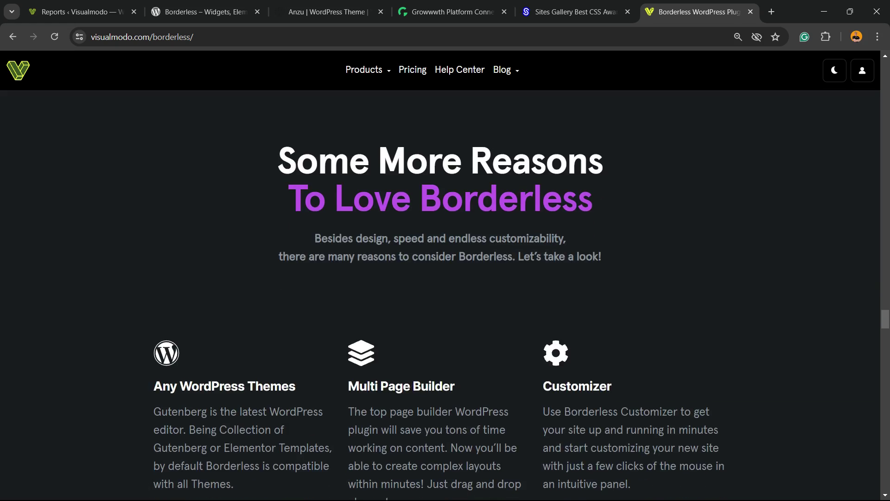
scroll(440, 297, "down", 4)
scroll(441, 297, "down", 3)
scroll(440, 296, "down", 1)
scroll(441, 297, "down", 3)
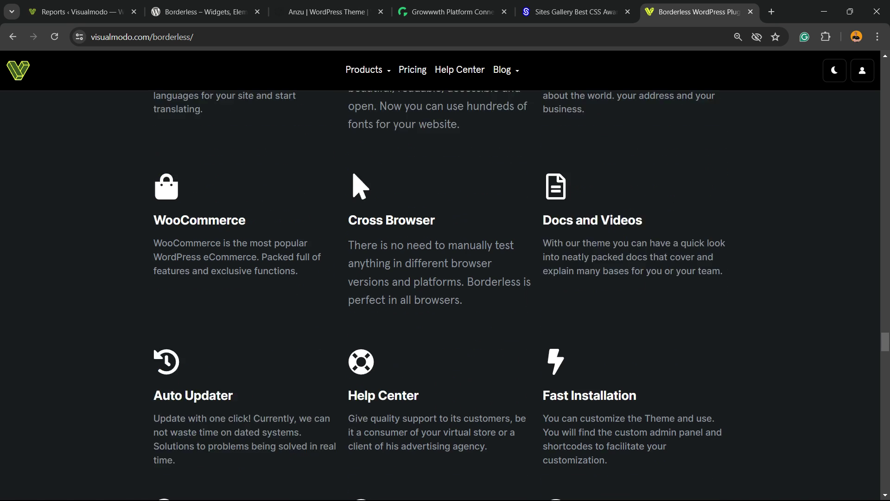